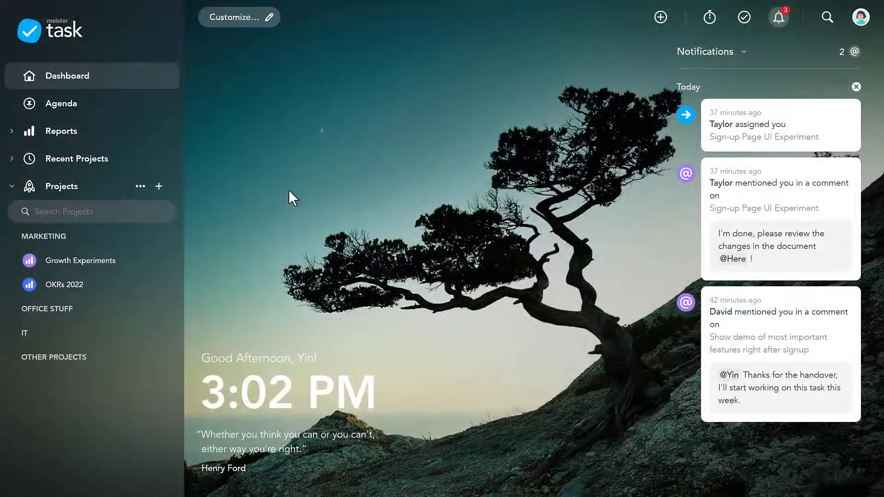
Set the dashboard background to the sunset pier photo and close the Customize panel
{"action": "left_click", "coordinate": [271, 17]}
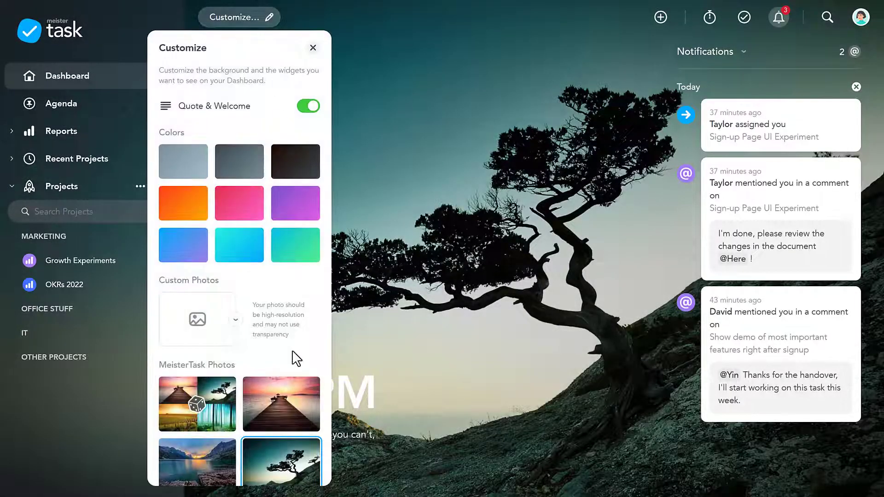
{"action": "left_click", "coordinate": [288, 392]}
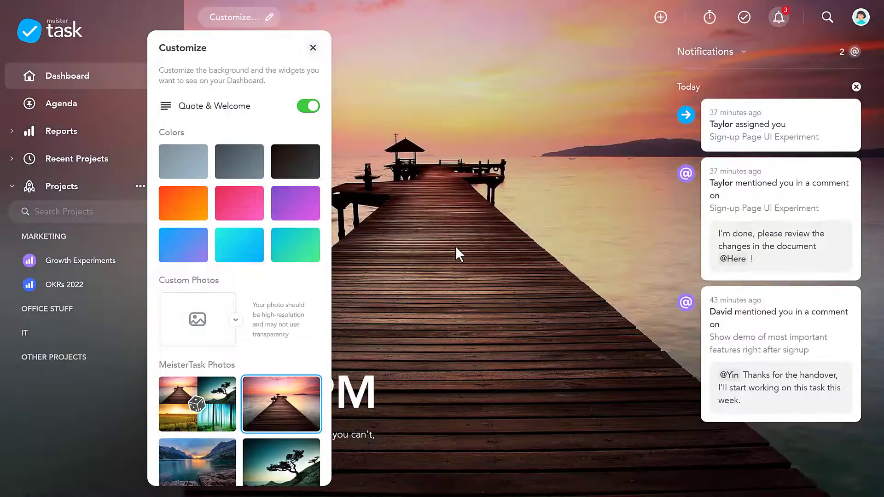
{"action": "left_click", "coordinate": [455, 247]}
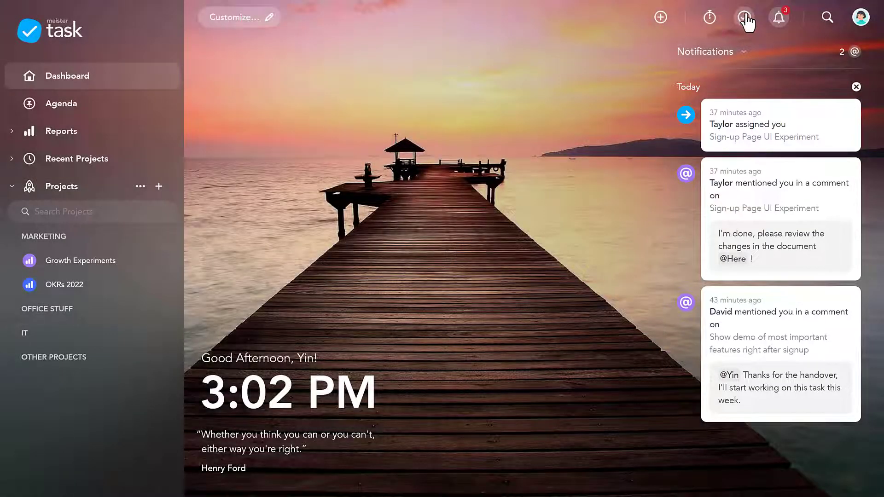
Show My Tasks on the dashboard and briefly view the recent Time Tracking entries
{"action": "left_click", "coordinate": [744, 17]}
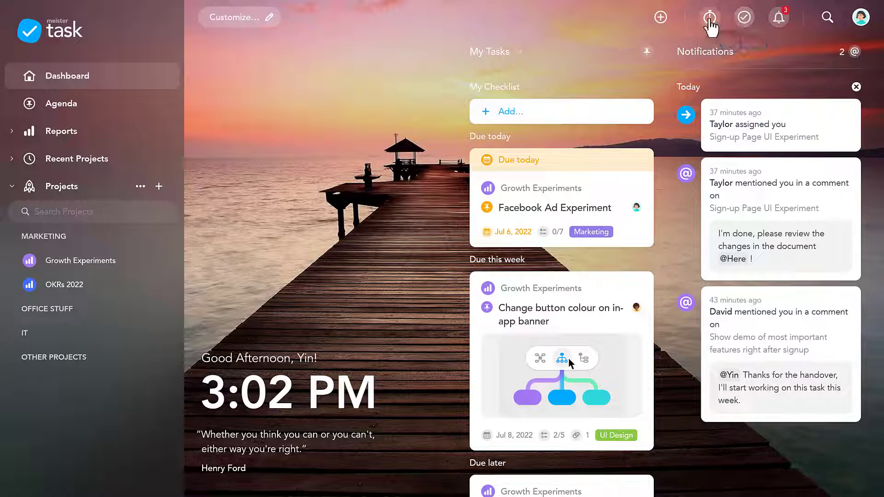
{"action": "left_click", "coordinate": [710, 19]}
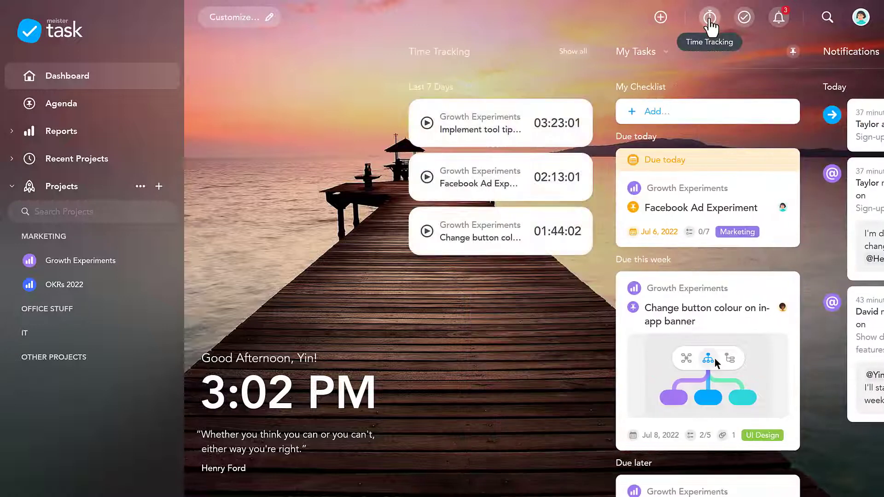
{"action": "left_click", "coordinate": [710, 19]}
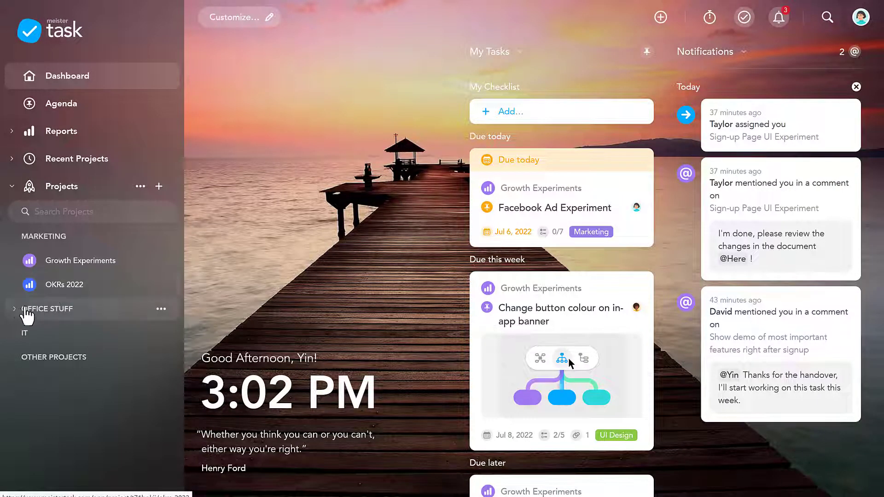
Expand the OFFICE STUFF and IT groups, then collapse MARKETING and OFFICE STUFF in the sidebar
{"action": "left_click", "coordinate": [15, 313]}
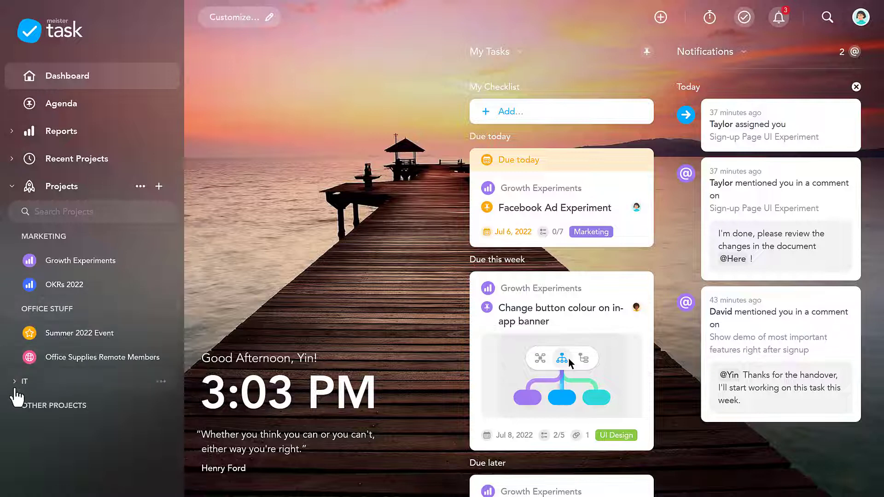
{"action": "left_click", "coordinate": [20, 382]}
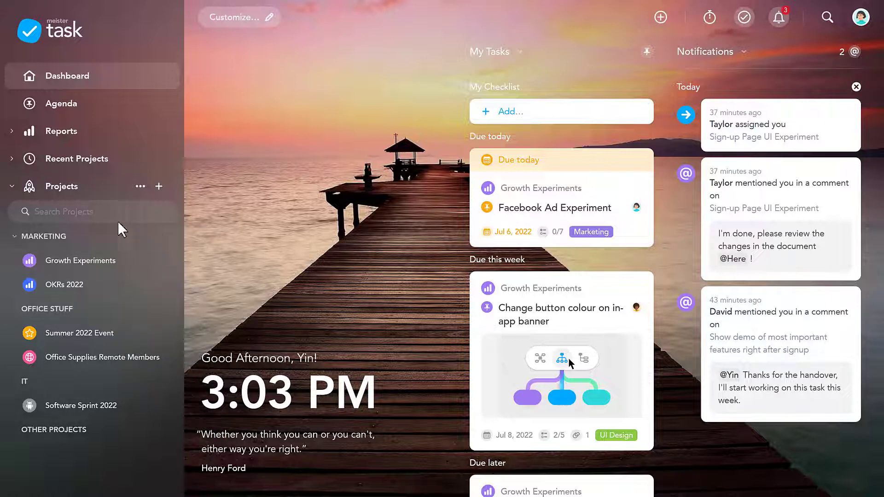
{"action": "left_click", "coordinate": [14, 239]}
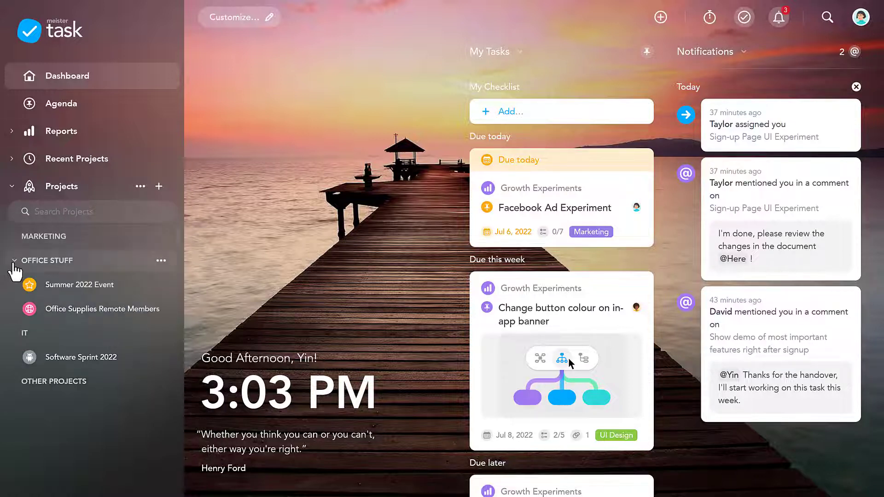
{"action": "left_click", "coordinate": [14, 260]}
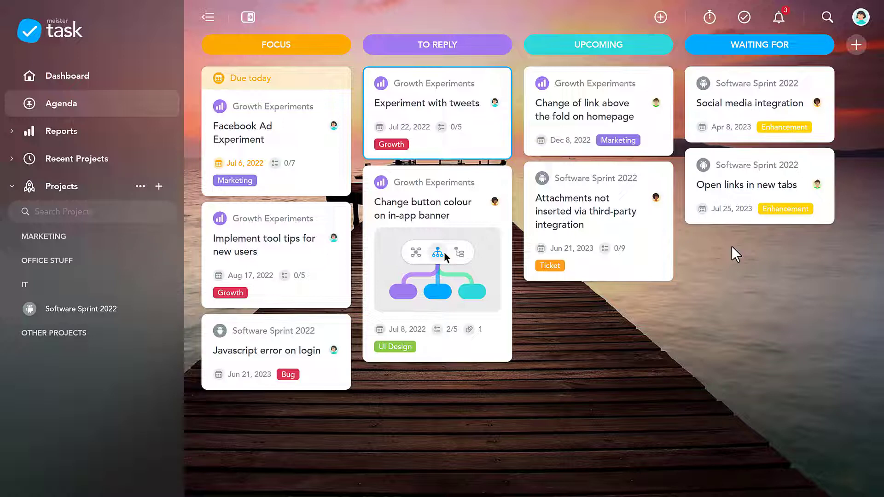
Show My Tasks beside the Agenda and move Sign-up Page UI Experiment into Upcoming
{"action": "left_click", "coordinate": [247, 18]}
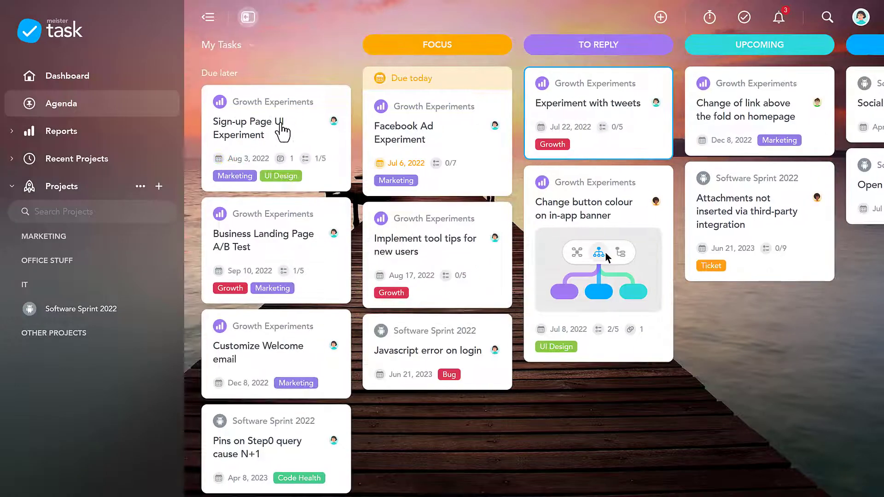
{"action": "left_click_drag", "start_coordinate": [282, 125], "coordinate": [791, 335]}
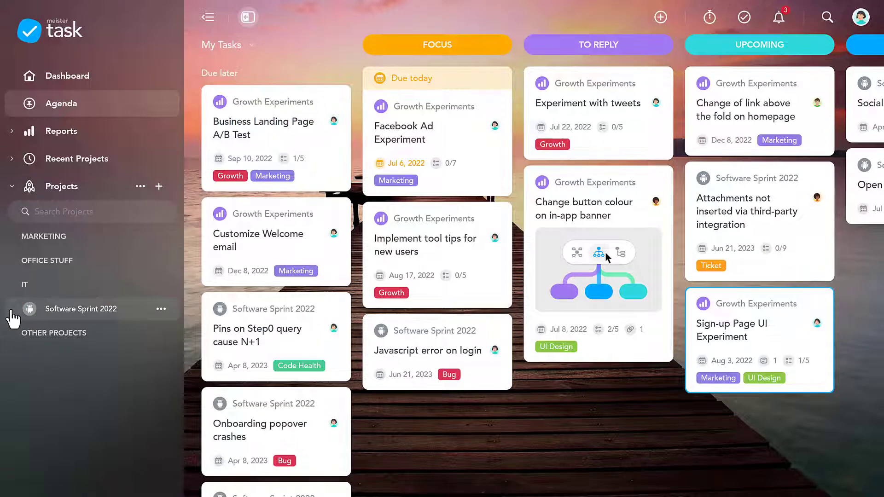
Open the Software Sprint 2022 board with the sidebar hidden
{"action": "left_click", "coordinate": [11, 313]}
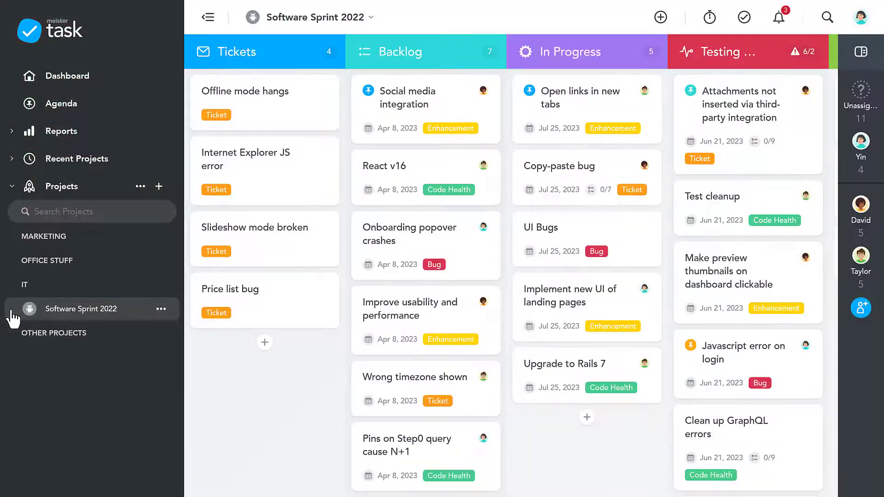
{"action": "left_click", "coordinate": [210, 19]}
{"action": "scroll", "coordinate": [207, 197], "scroll_direction": "right", "scroll_amount": 5}
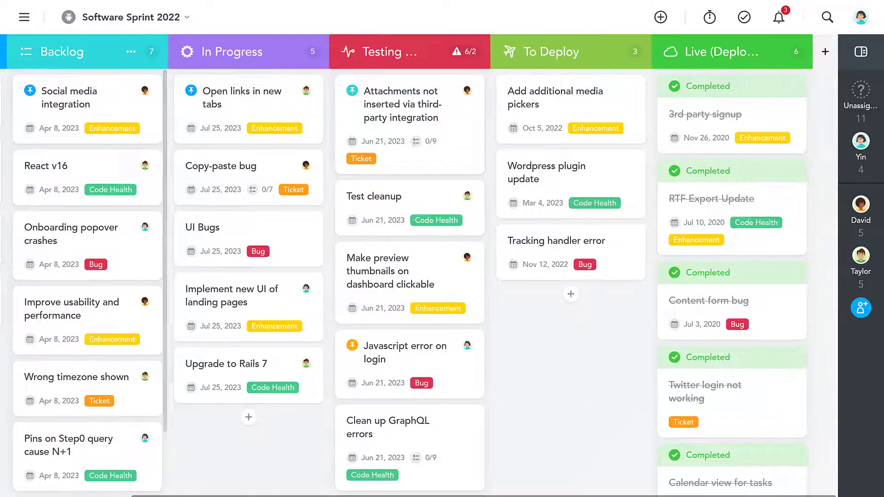
{"action": "scroll", "coordinate": [419, 265], "scroll_direction": "left", "scroll_amount": 3}
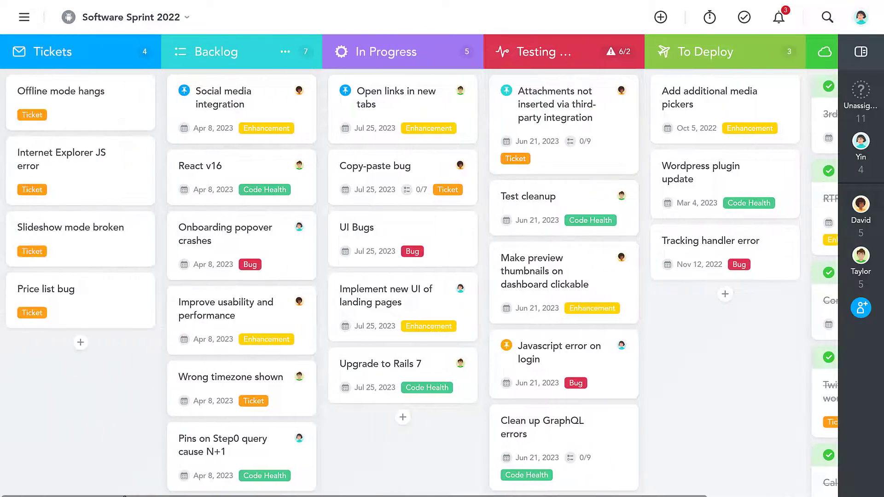
Limit the Backlog section to 8 tasks, then collapse the Tickets and Backlog columns
{"action": "left_click", "coordinate": [285, 52]}
{"action": "left_click", "coordinate": [367, 249]}
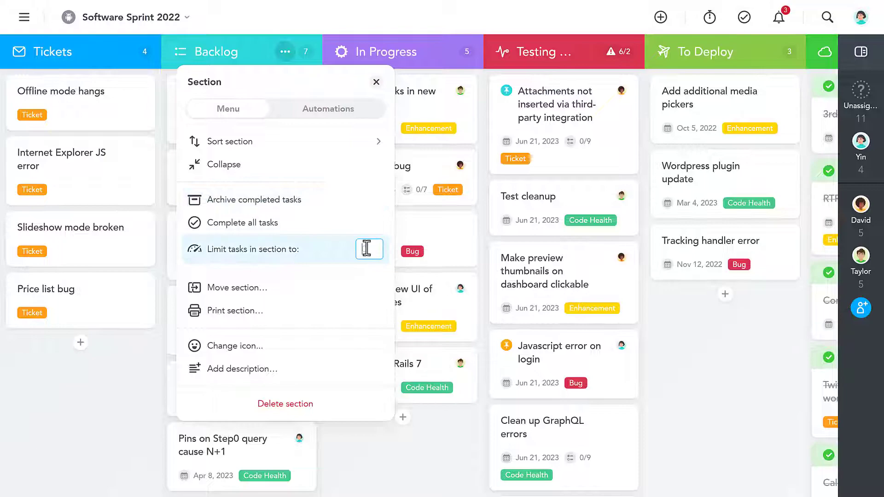
{"action": "left_click", "coordinate": [376, 82]}
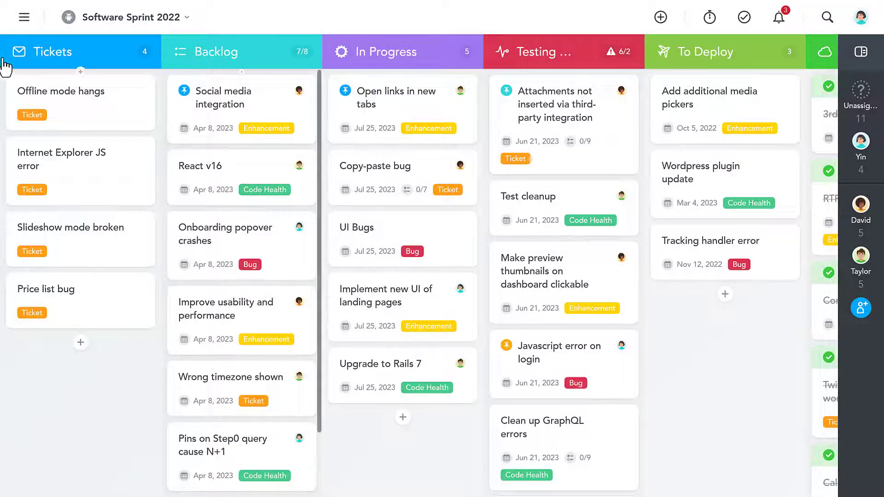
{"action": "left_click", "coordinate": [18, 54]}
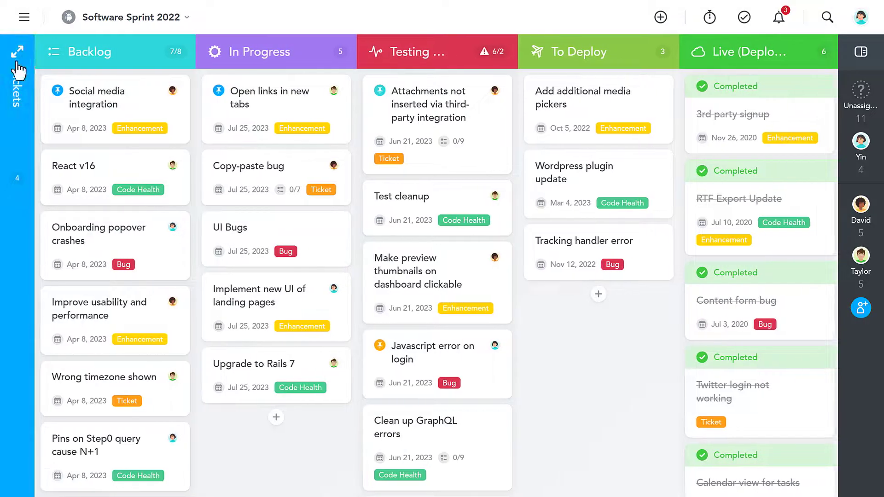
{"action": "left_click", "coordinate": [54, 59]}
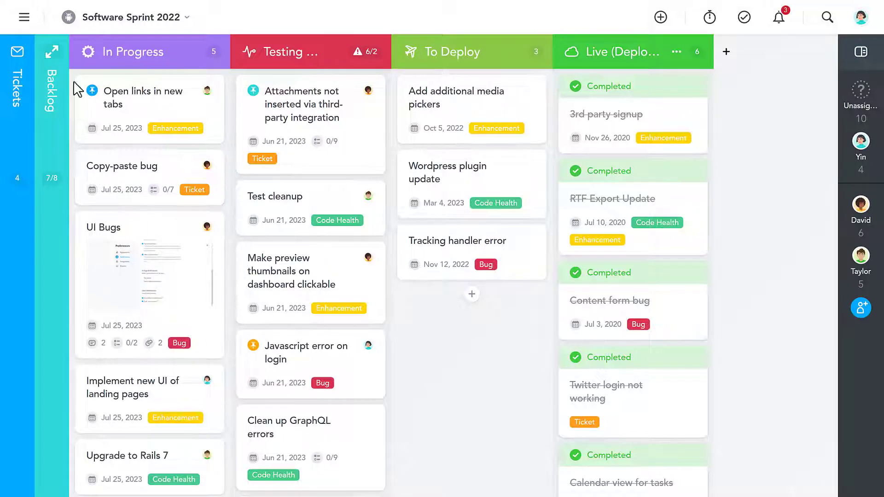
{"action": "left_click", "coordinate": [869, 311]}
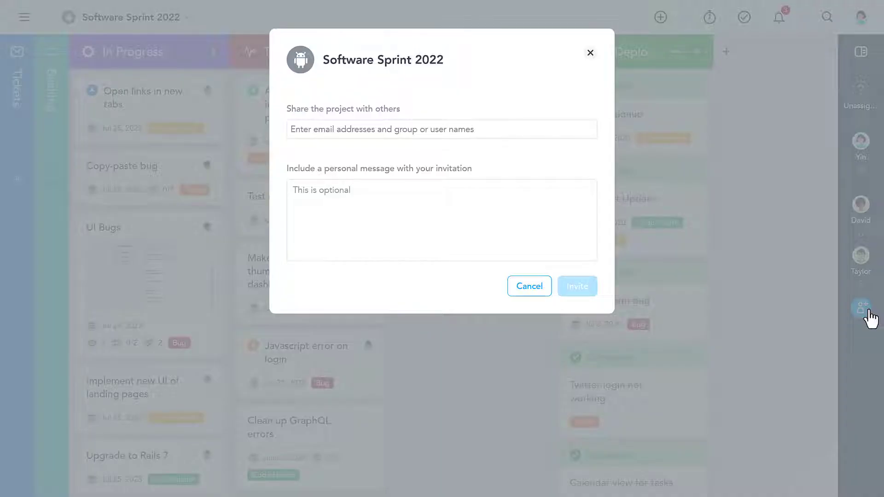
{"action": "left_click", "coordinate": [590, 53]}
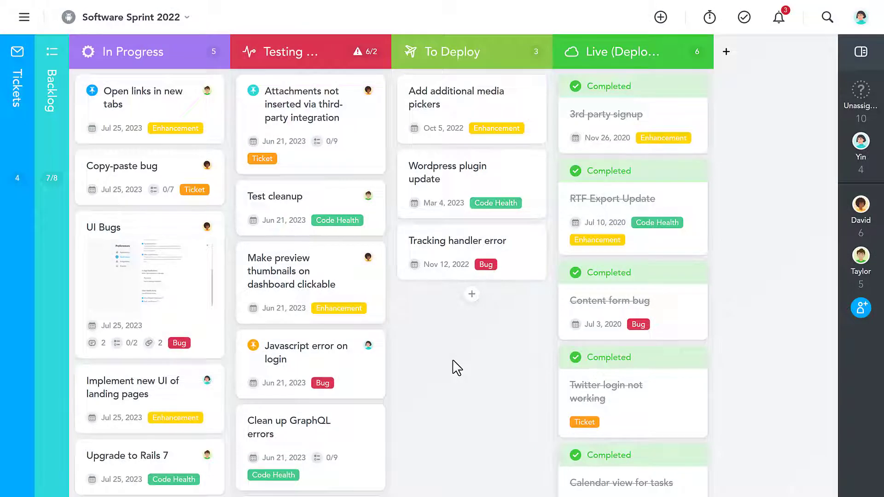
Review the UI Bugs task (due Jul 25, 2023, tagged Bug) and close it
{"action": "left_click", "coordinate": [172, 293]}
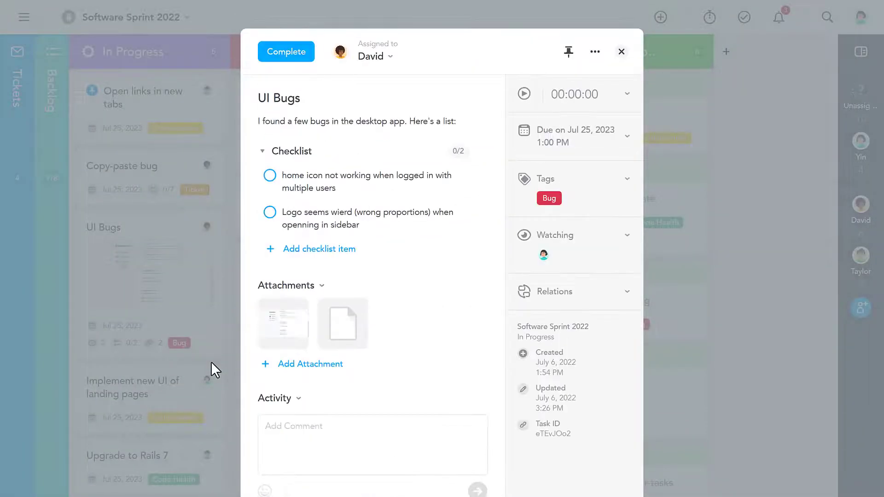
{"action": "left_click", "coordinate": [622, 51]}
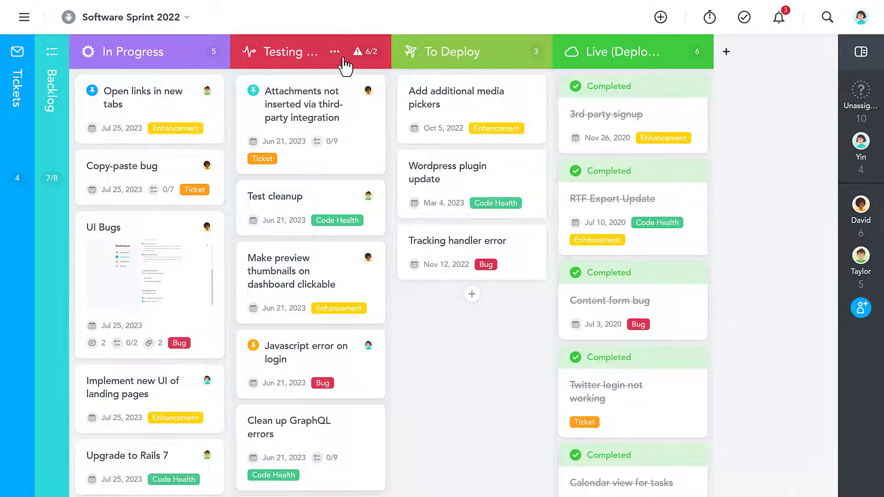
Start a new Recurring Task automation for the Testing section
{"action": "left_click", "coordinate": [334, 52]}
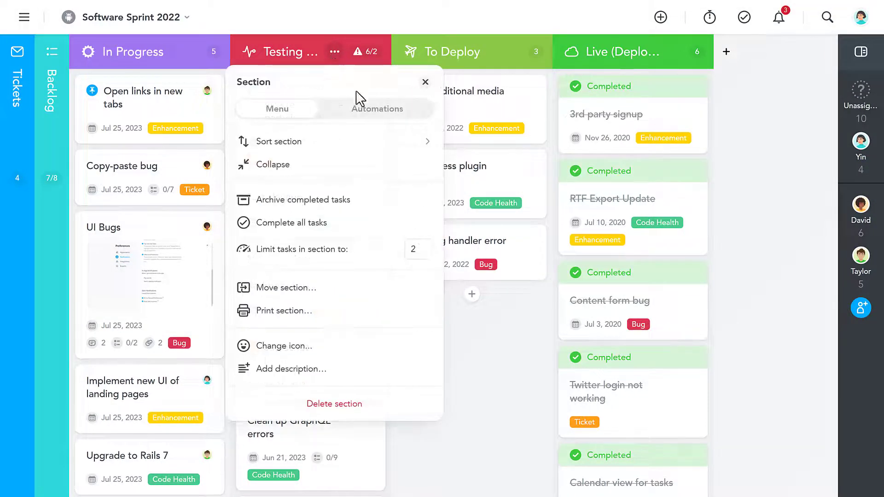
{"action": "left_click", "coordinate": [379, 113]}
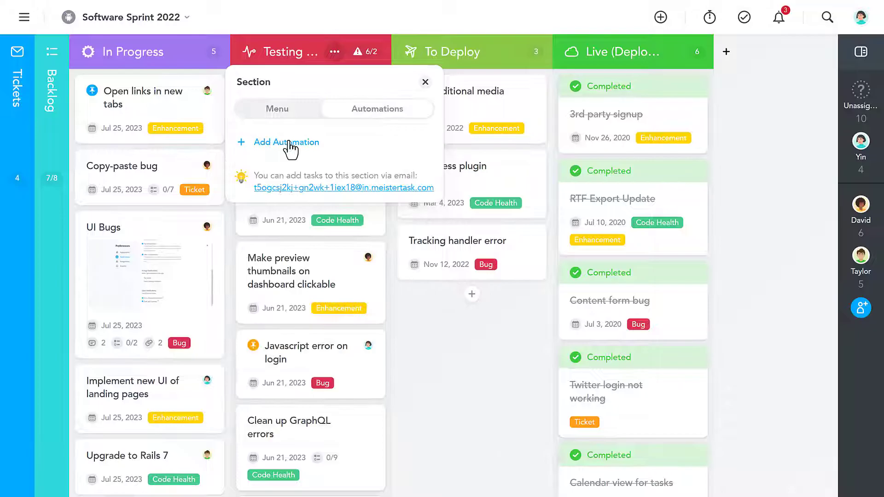
{"action": "left_click", "coordinate": [341, 150]}
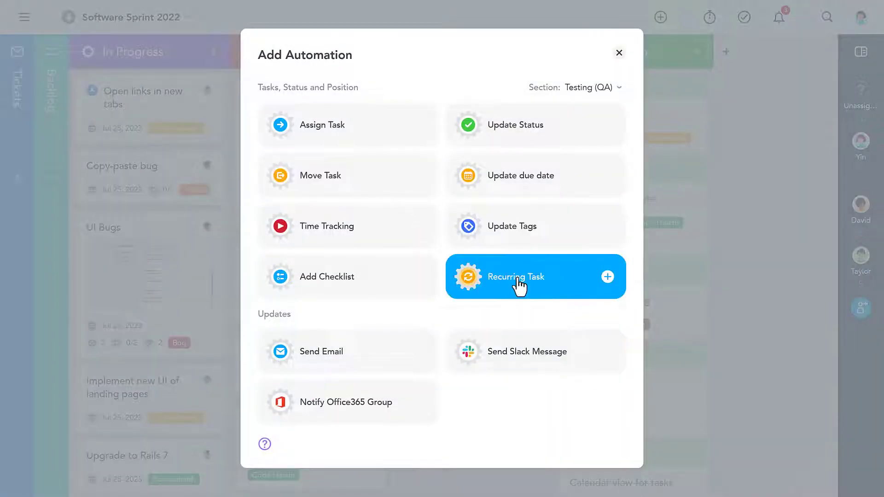
{"action": "left_click", "coordinate": [518, 283]}
Create the 'OKR Report' task template with checklist: Gather information, Download recent numbers, Create report, Send report
{"action": "left_click", "coordinate": [443, 148]}
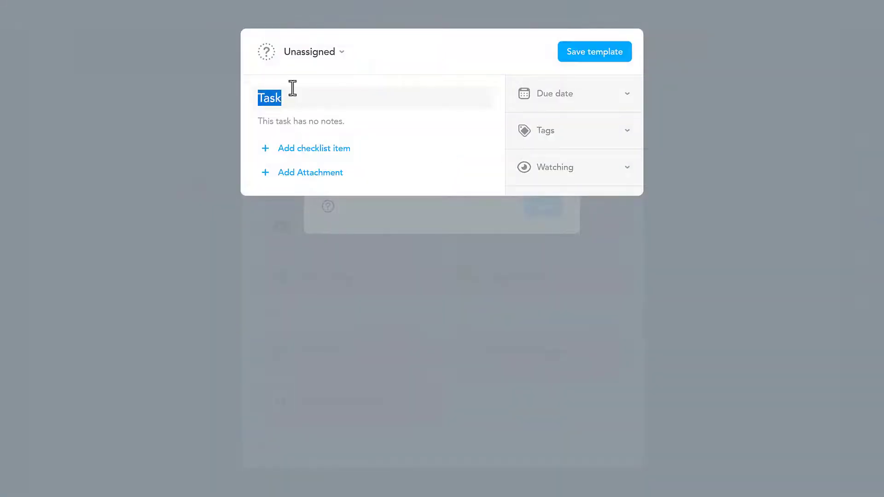
{"action": "type", "text": "OKR Report"}
{"action": "left_click", "coordinate": [294, 149]}
{"action": "type", "text": "Gather information"}
{"action": "key", "text": "Return"}
{"action": "type", "text": "Download recent numbers"}
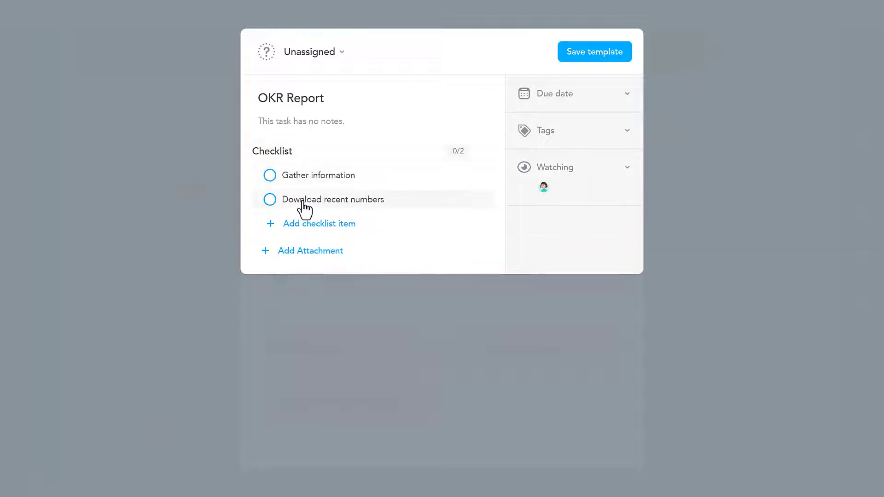
{"action": "key", "text": "Return"}
{"action": "type", "text": "Create report"}
{"action": "key", "text": "Return"}
{"action": "type", "text": "Send rep"}
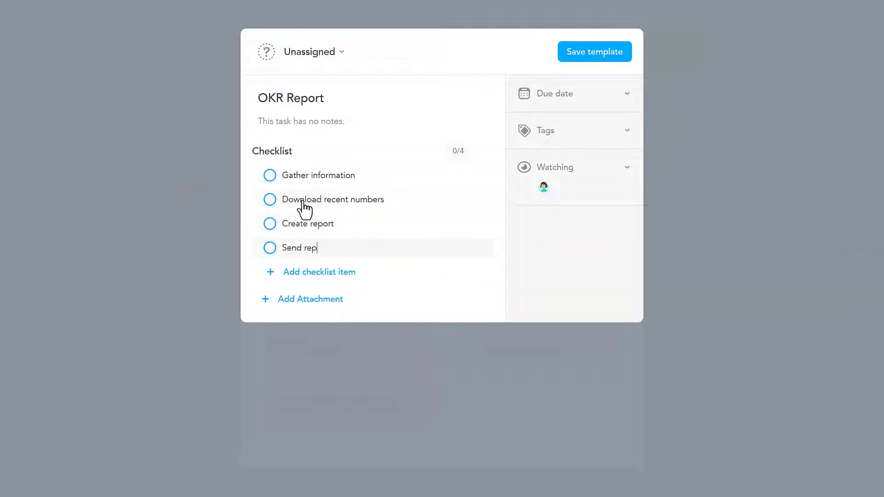
{"action": "type", "text": "ort"}
{"action": "key", "text": "Return"}
{"action": "left_click", "coordinate": [585, 52]}
Schedule the OKR Report to repeat every 12 weeks on Friday and save the automation
{"action": "left_click", "coordinate": [465, 271]}
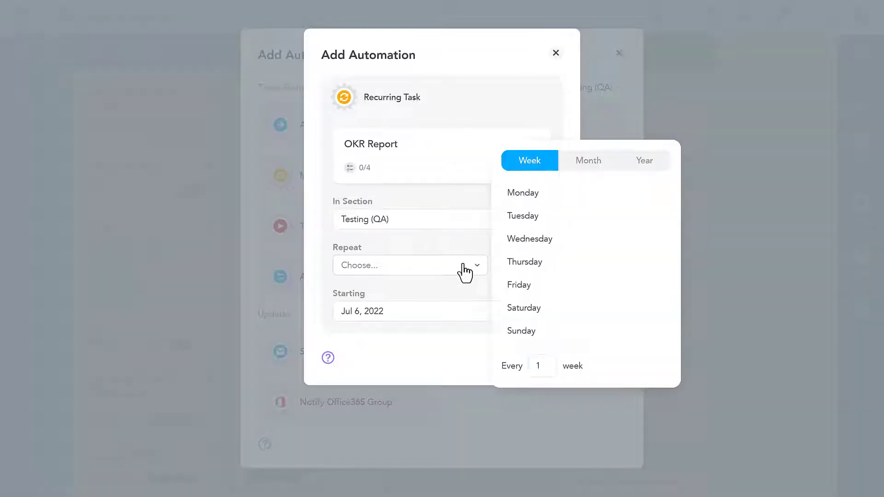
{"action": "left_click", "coordinate": [519, 285]}
{"action": "left_click", "coordinate": [542, 365]}
{"action": "type", "text": "2"}
{"action": "left_click", "coordinate": [437, 366]}
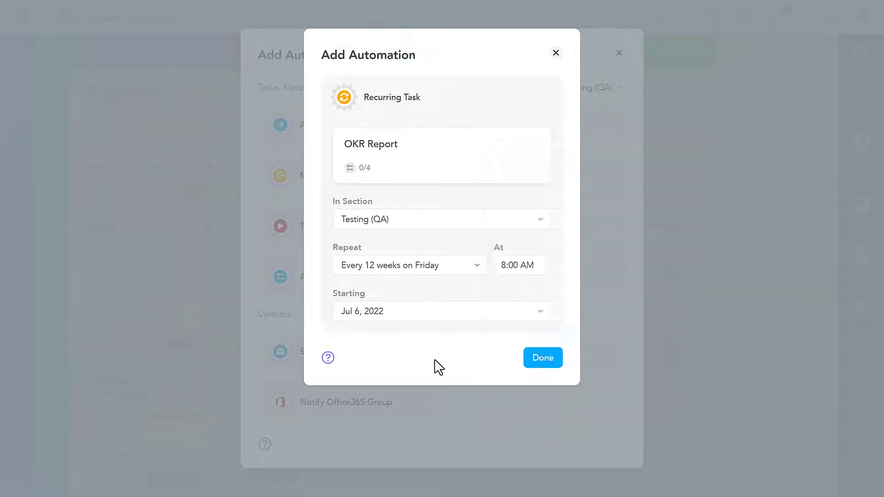
{"action": "left_click", "coordinate": [543, 358]}
{"action": "left_click", "coordinate": [617, 54]}
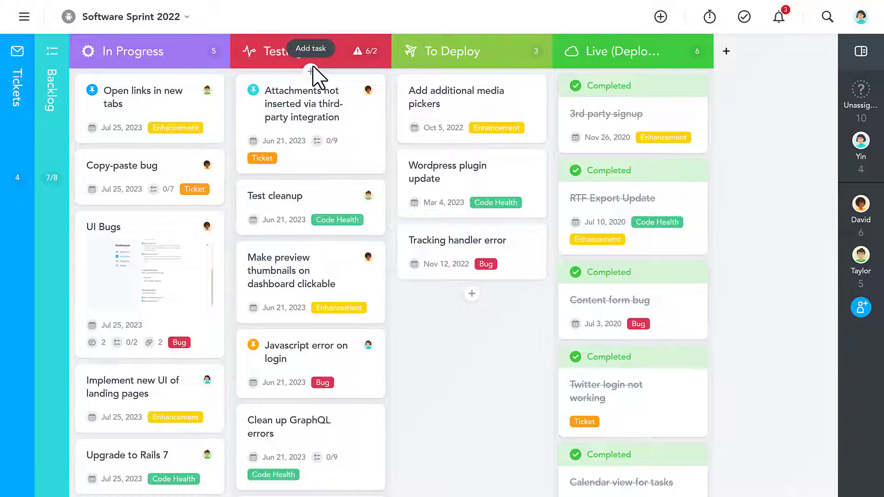
Add a Testing automation that attaches the QA checklist, also applied to all existing tasks
{"action": "left_click", "coordinate": [338, 53]}
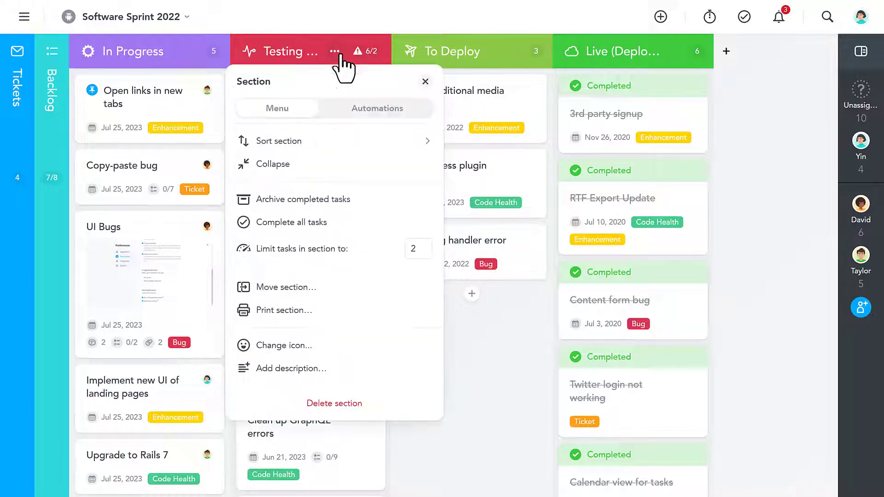
{"action": "left_click", "coordinate": [354, 108]}
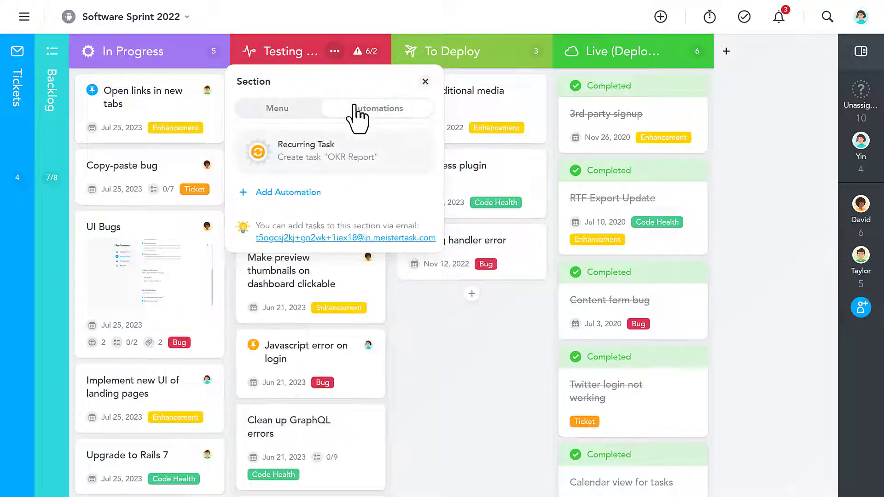
{"action": "left_click", "coordinate": [304, 193]}
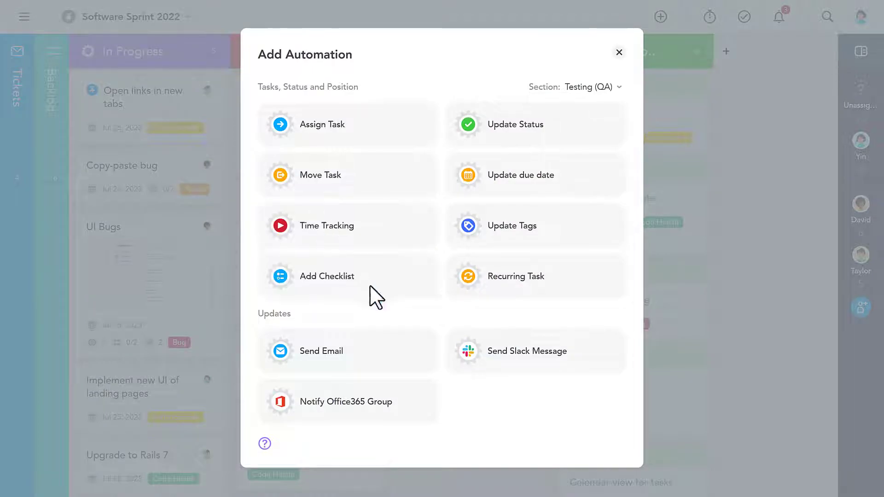
{"action": "left_click", "coordinate": [423, 274]}
{"action": "left_click", "coordinate": [390, 179]}
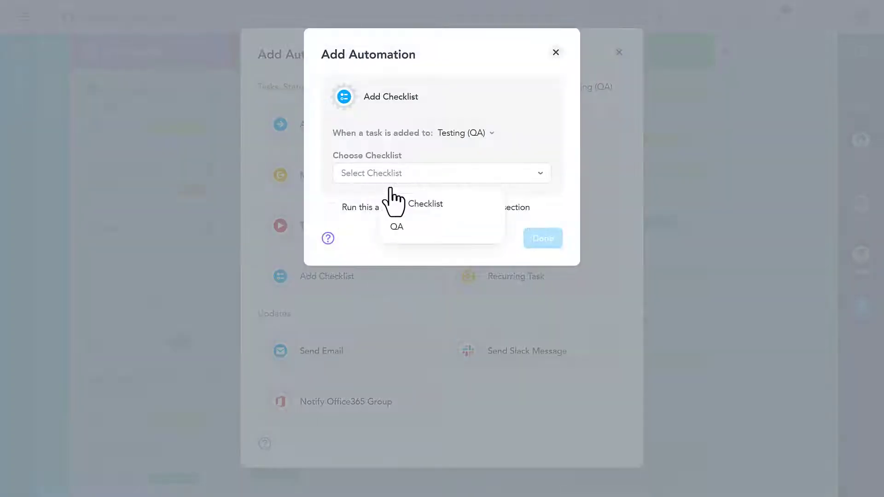
{"action": "left_click", "coordinate": [399, 231]}
{"action": "left_click", "coordinate": [331, 207]}
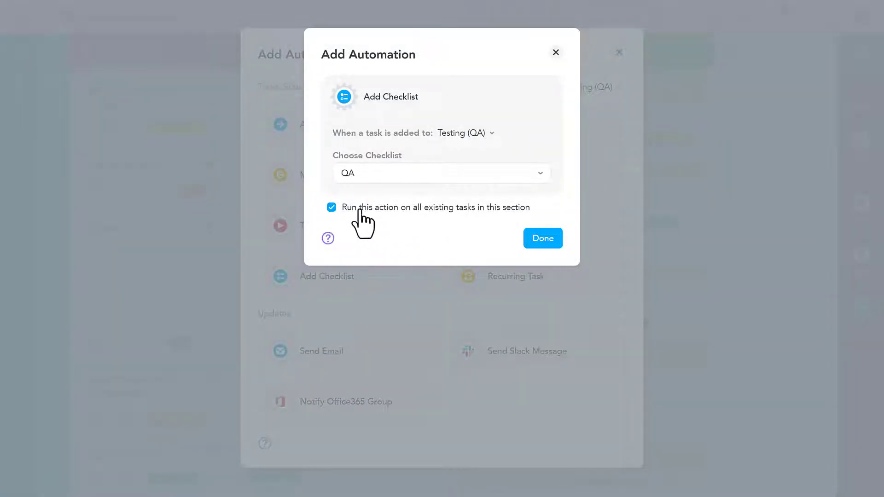
{"action": "left_click", "coordinate": [539, 239]}
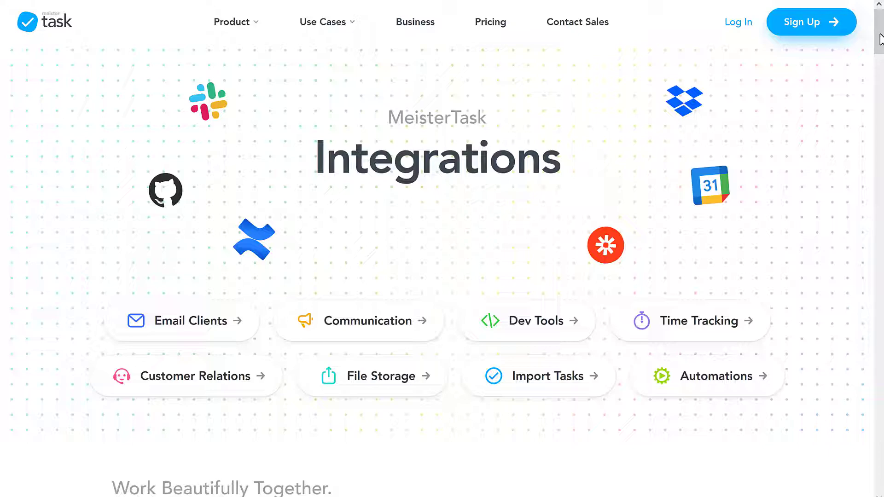
Scroll the Integrations page down to the Time Tracking and Customer Service integrations
{"action": "left_click_drag", "start_coordinate": [880, 39], "coordinate": [853, 225]}
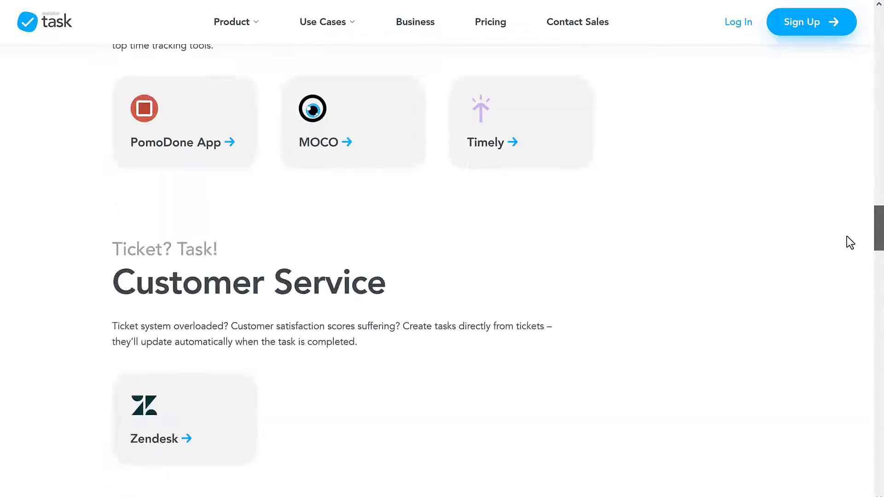
{"action": "scroll", "coordinate": [850, 243], "scroll_direction": "down", "scroll_amount": 5}
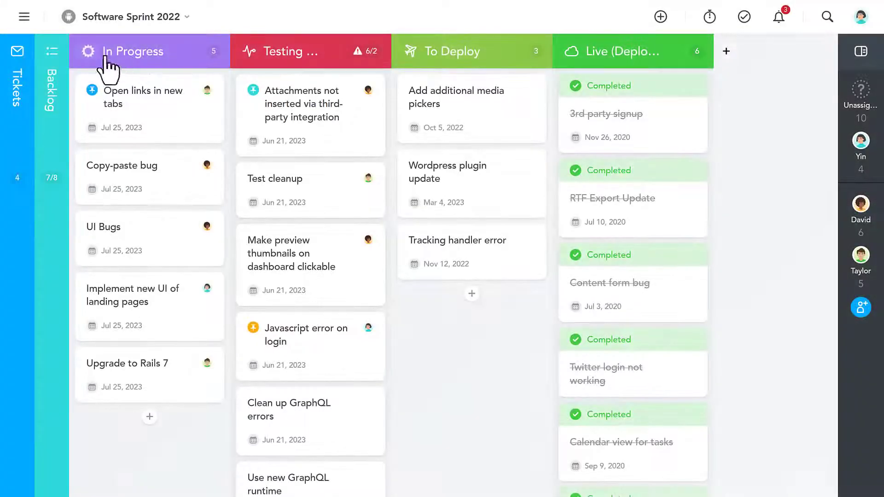
Open the All due tasks quick report full-width, with the navigation hidden
{"action": "left_click", "coordinate": [25, 17]}
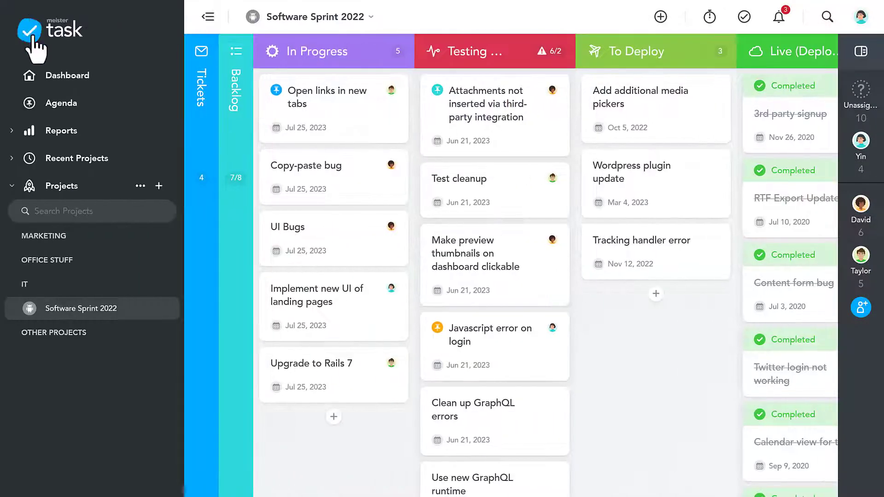
{"action": "left_click", "coordinate": [57, 132]}
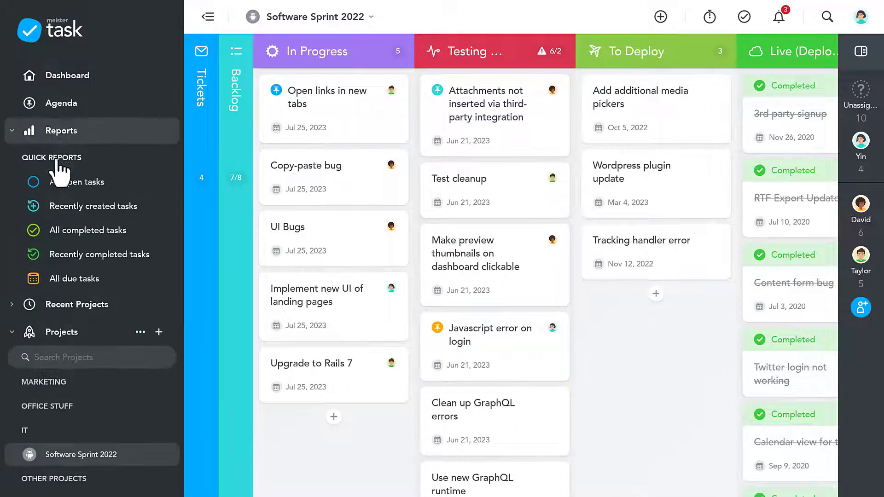
{"action": "left_click", "coordinate": [70, 279]}
{"action": "left_click", "coordinate": [208, 17]}
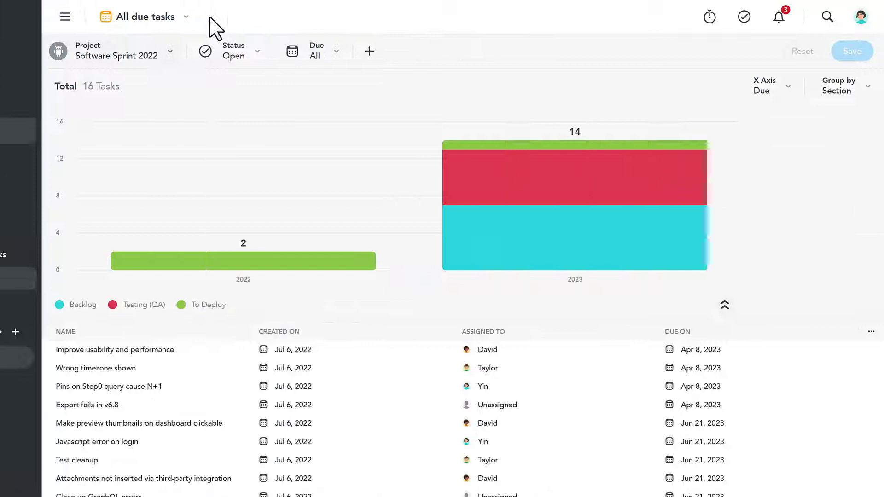
Filter the report to a single assignee's tasks and bring up its Report Export options
{"action": "left_click", "coordinate": [328, 51]}
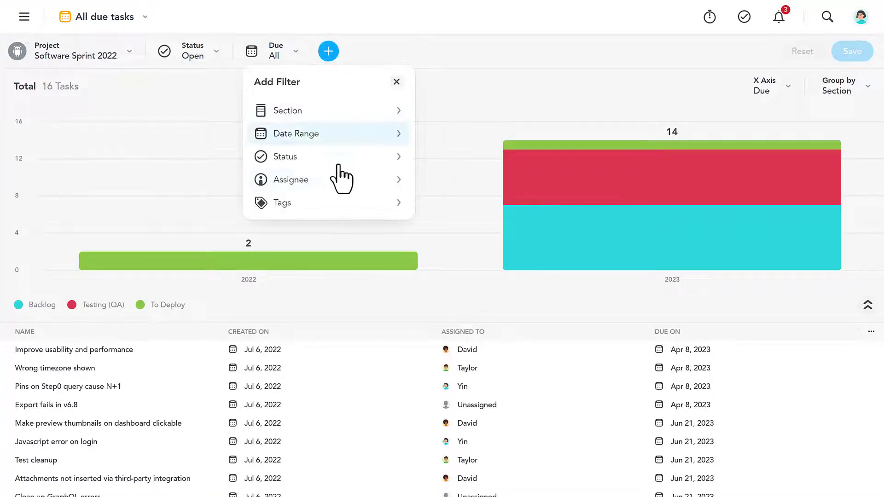
{"action": "left_click", "coordinate": [338, 186]}
{"action": "left_click", "coordinate": [338, 190]}
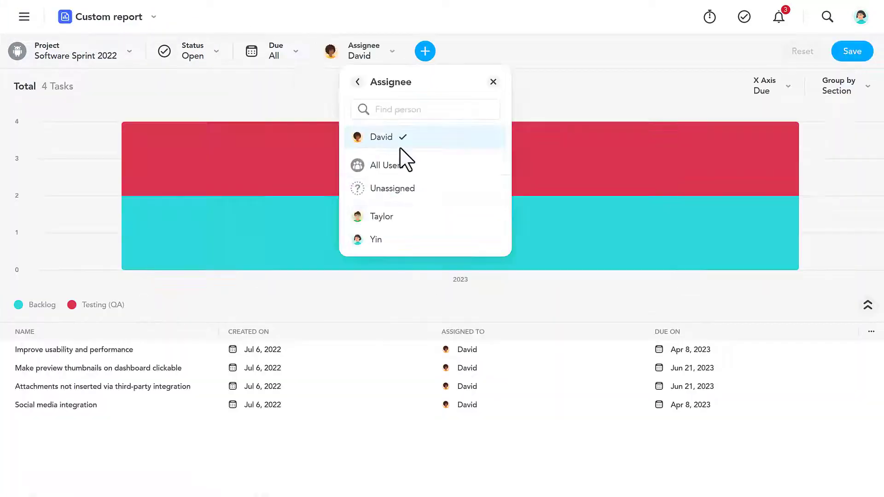
{"action": "left_click", "coordinate": [570, 53]}
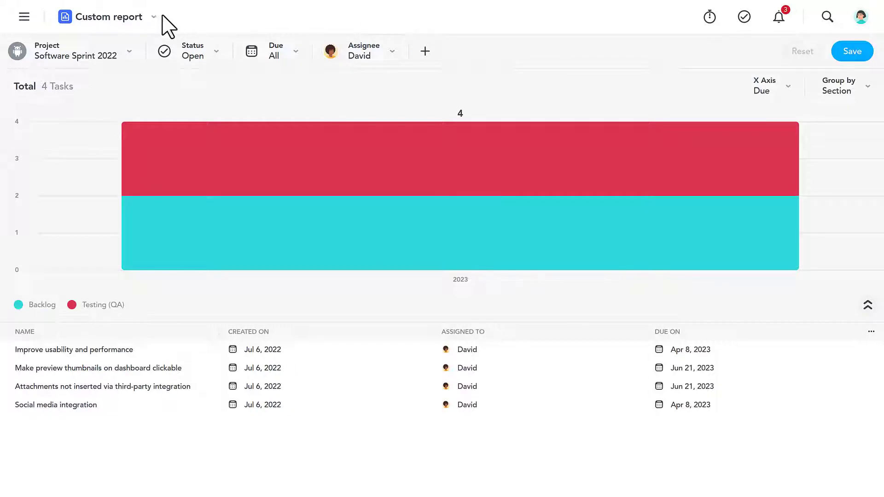
{"action": "left_click", "coordinate": [136, 18]}
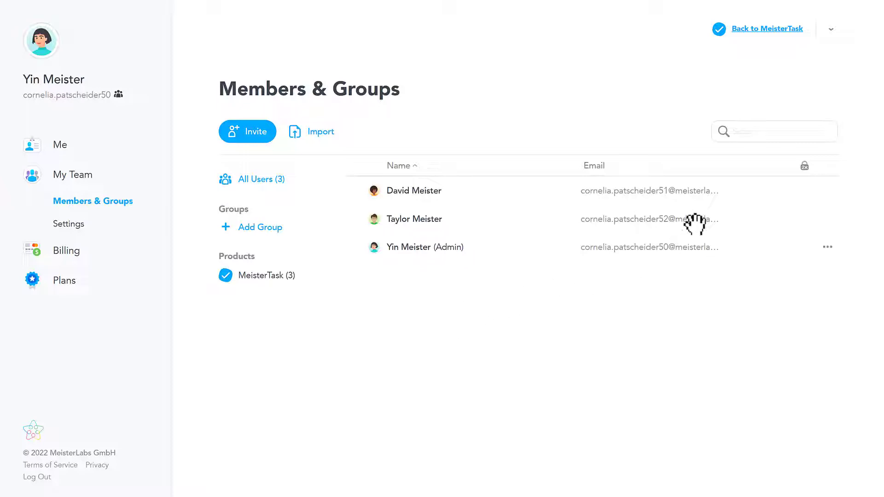
View a team member's actions (Edit, Disable, Remove from team), then dismiss the menu
{"action": "left_click", "coordinate": [834, 189]}
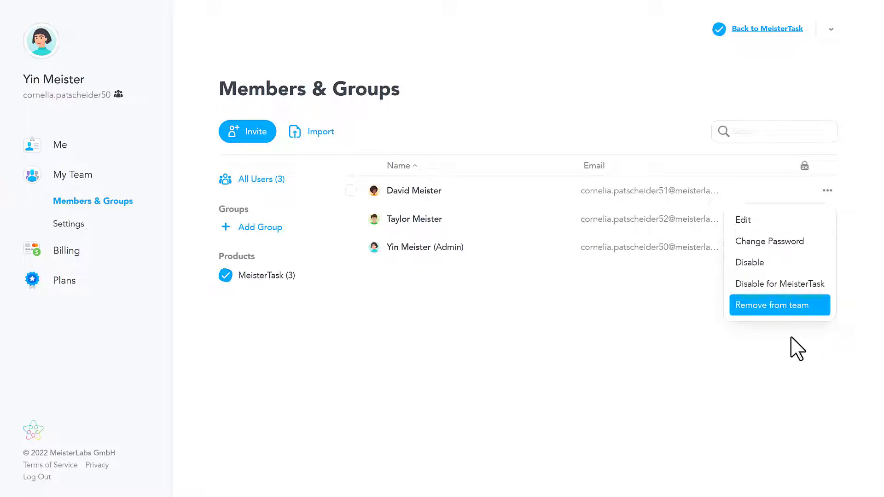
{"action": "left_click", "coordinate": [767, 365]}
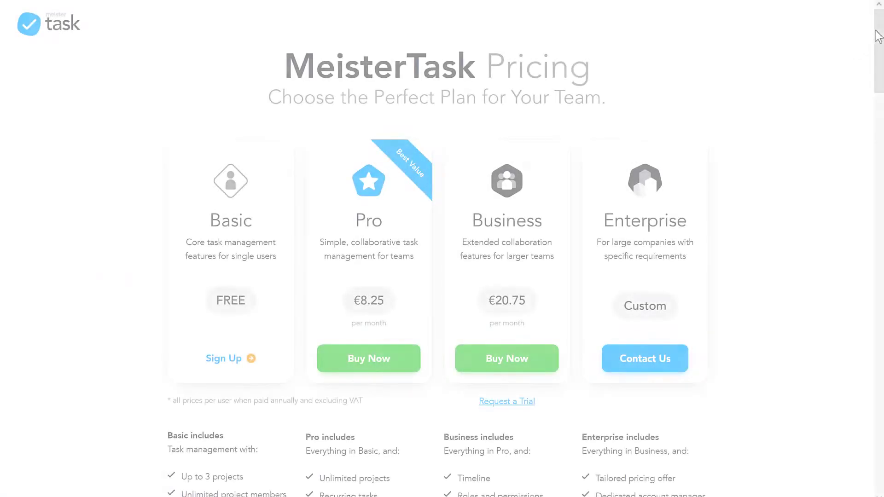